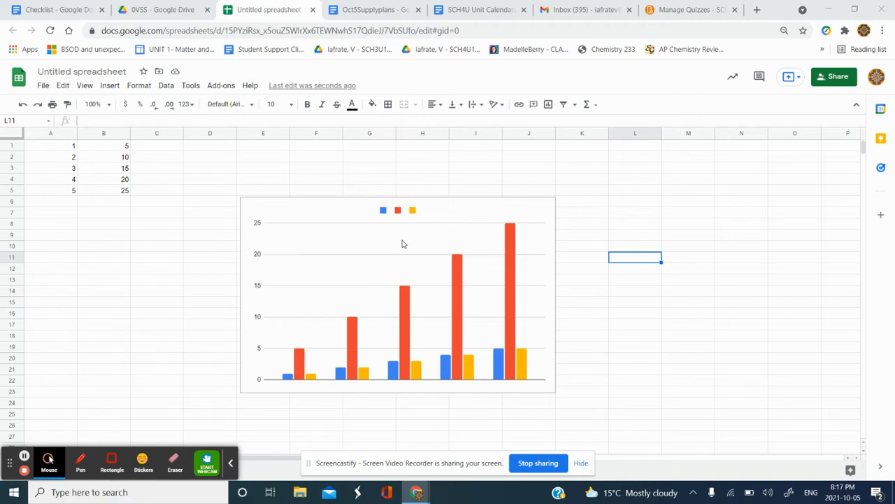
- Copy the column chart and paste it into a new drawing, linked to the spreadsheet
left_click(403, 244)
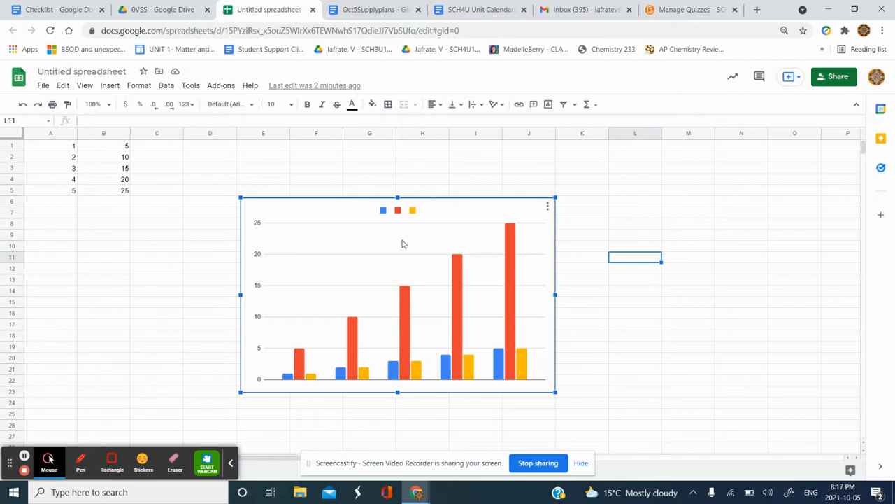
key("Escape")
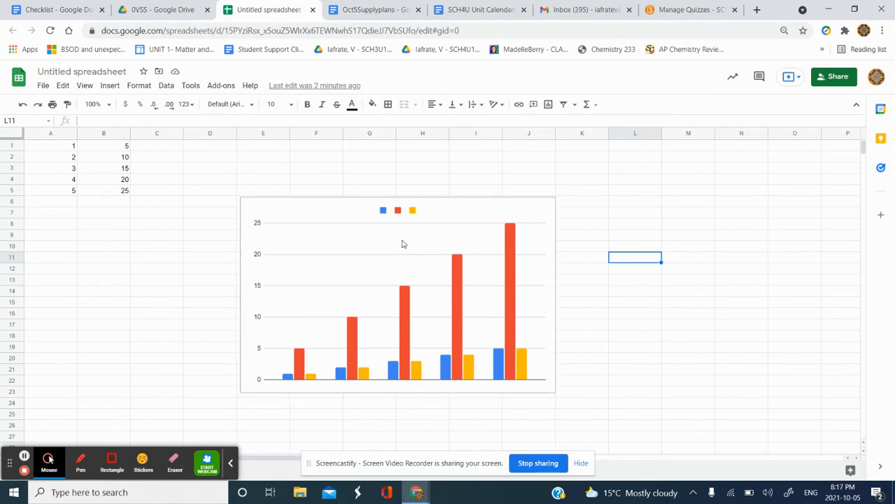
left_click(105, 89)
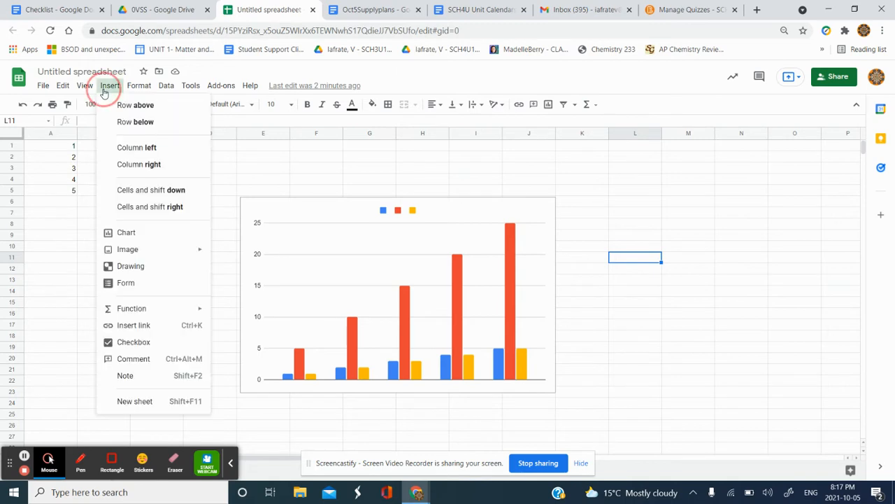
left_click(148, 269)
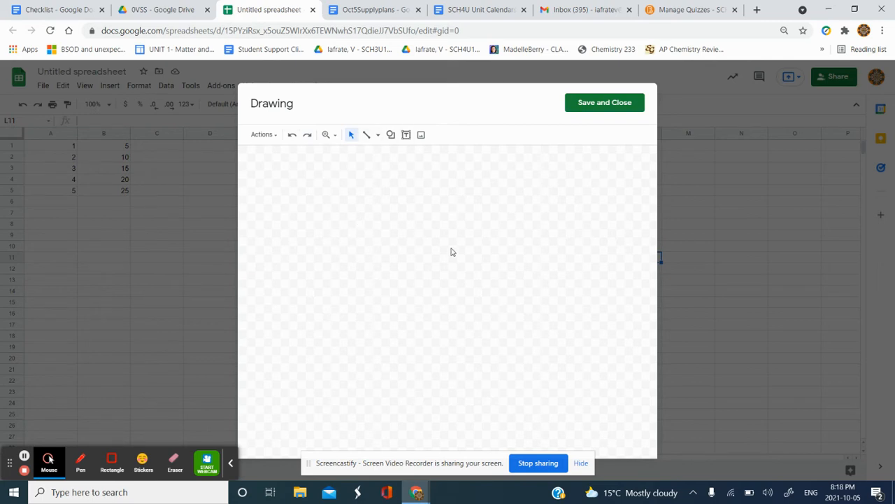
right_click(401, 219)
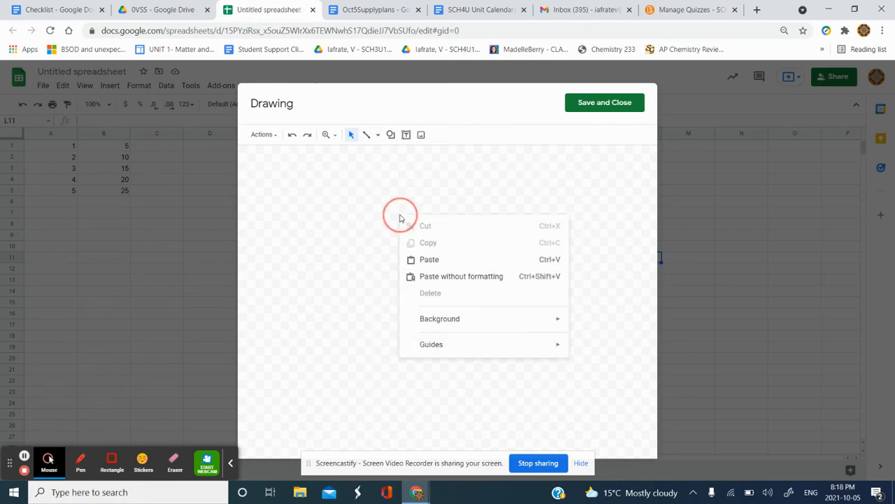
left_click(429, 260)
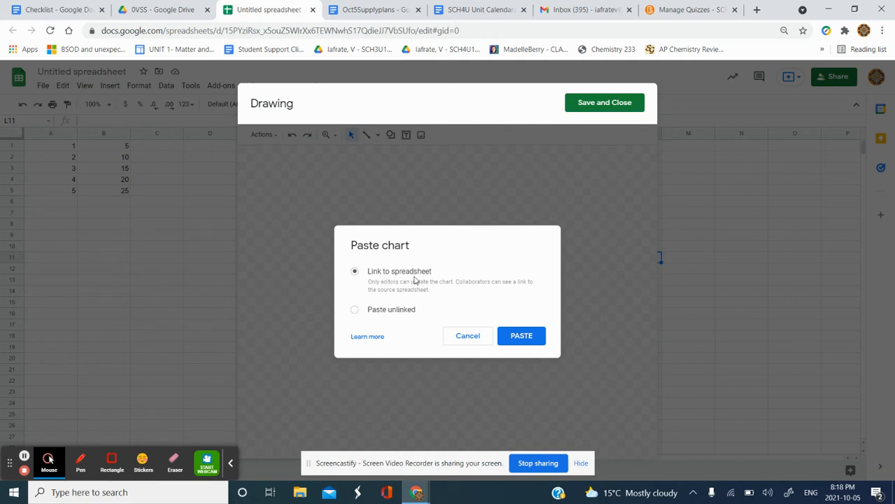
left_click(521, 336)
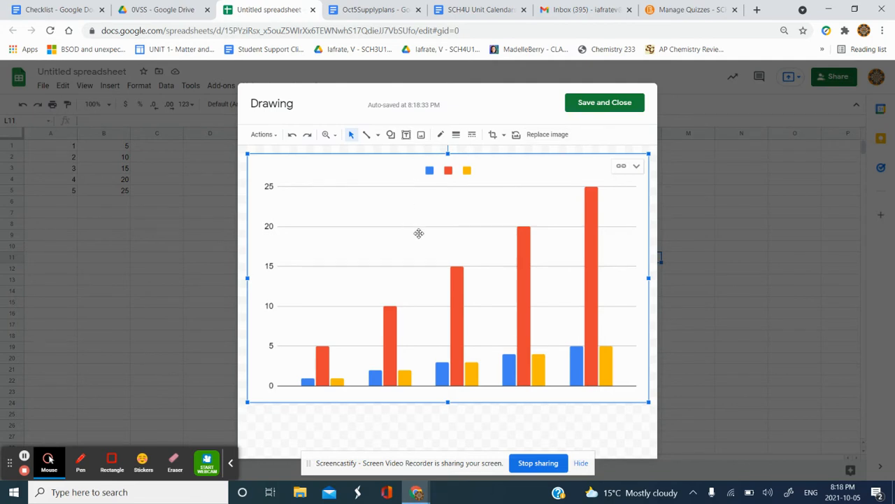
- Draw a small circle on the pasted chart and place it above the second group of bars
left_click(391, 134)
mouse_move(413, 155)
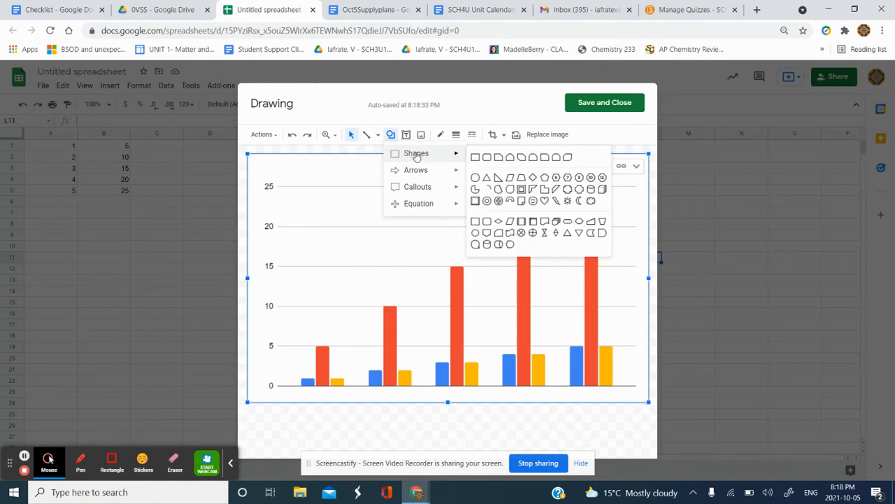
left_click(475, 178)
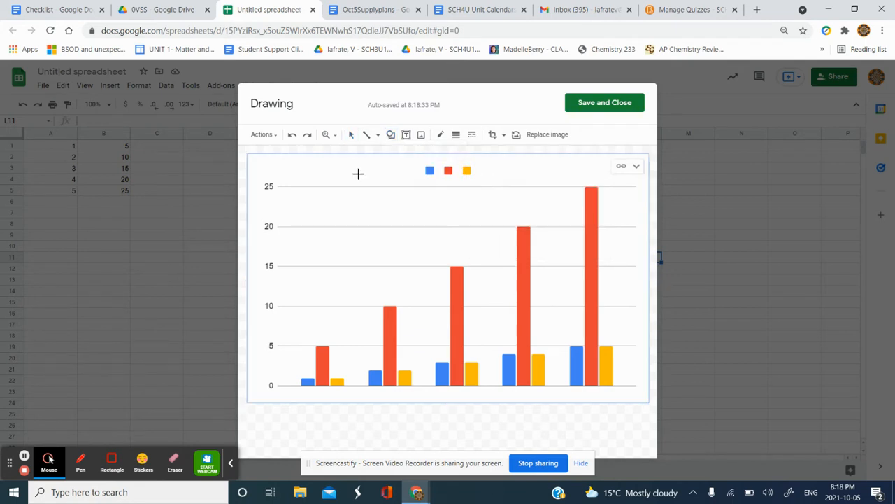
left_click_drag(368, 179, 370, 213)
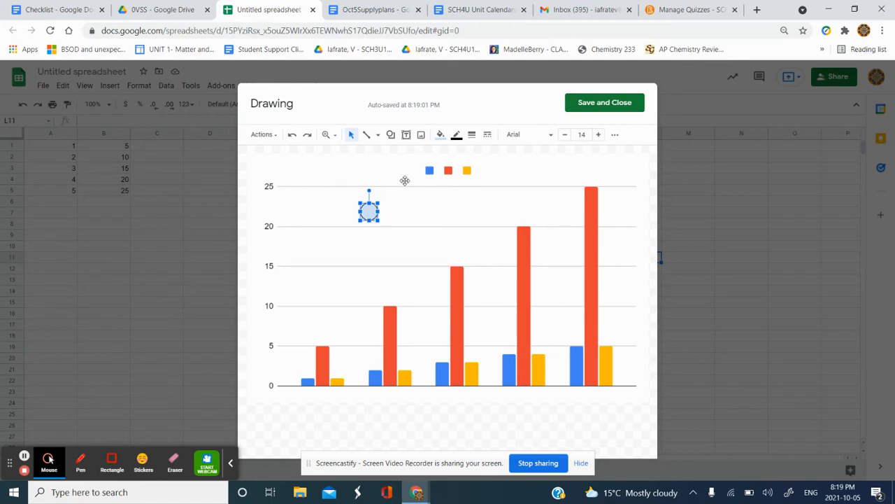
left_click_drag(371, 212, 384, 242)
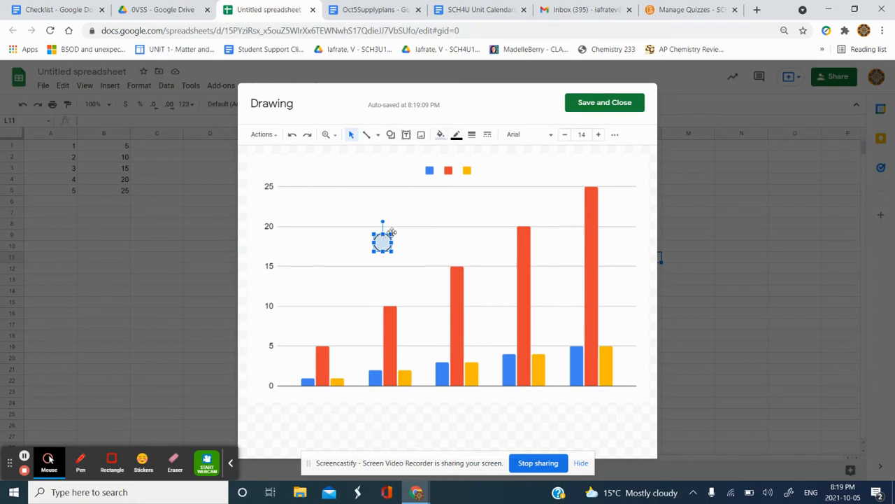
- Make the circle's fill transparent and move it over the tip of the second red bar
left_click(398, 226)
left_click(383, 242)
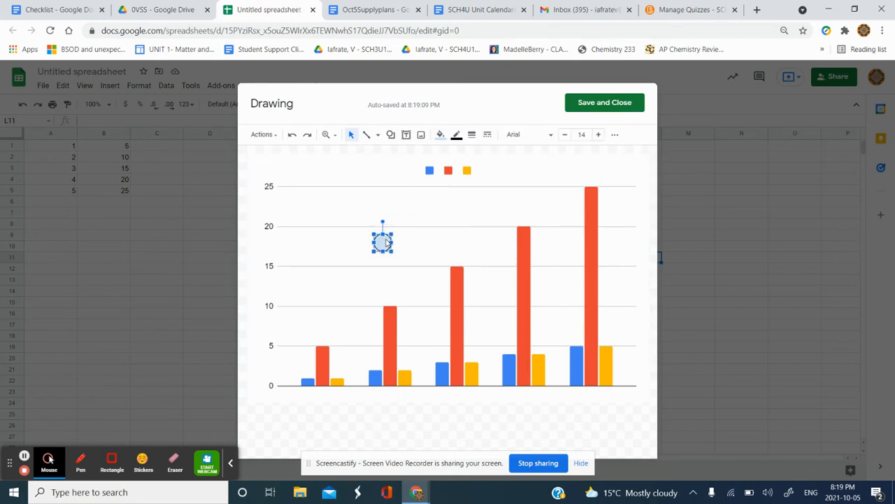
left_click(440, 135)
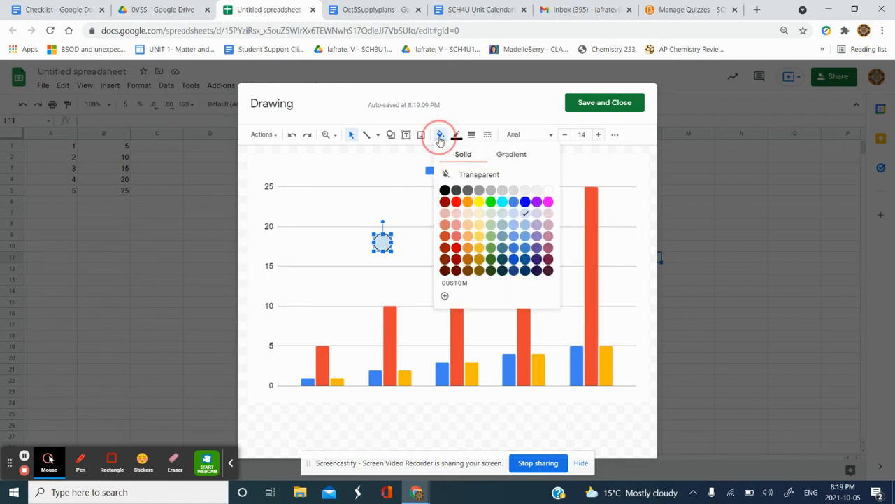
left_click(475, 175)
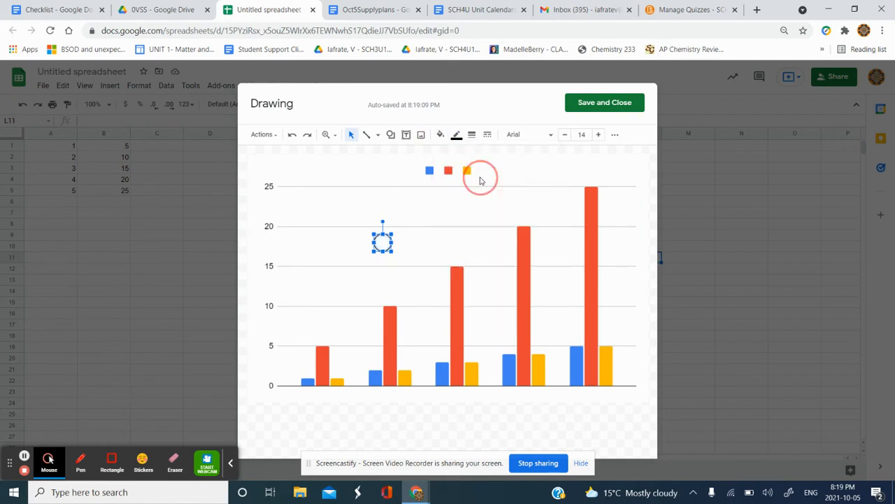
left_click(456, 135)
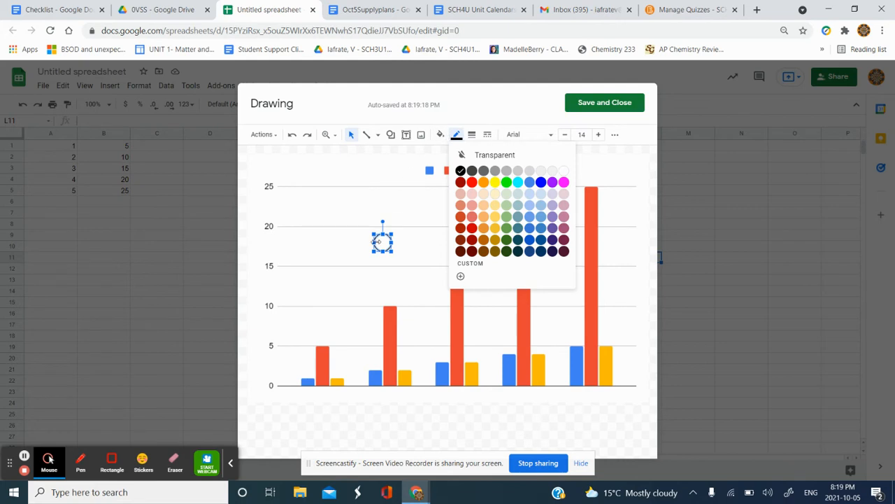
left_click_drag(386, 234, 391, 303)
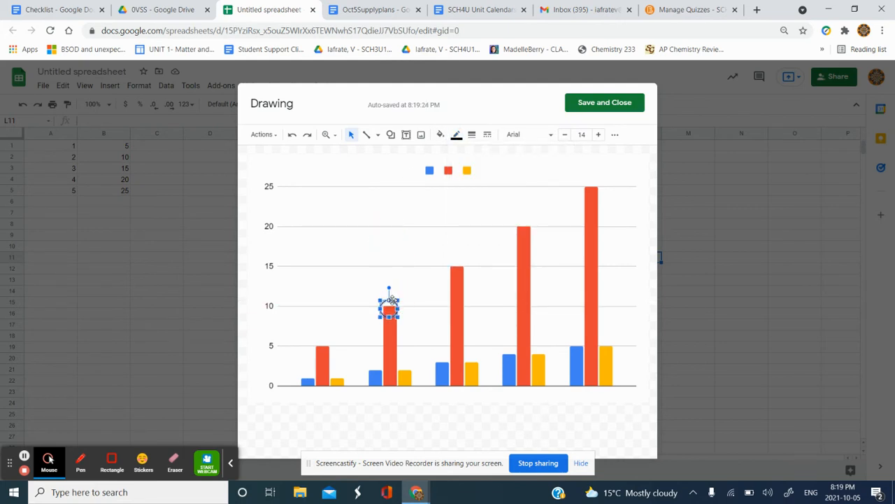
- Draw a small square above the first group of bars and fill it white
left_click(391, 135)
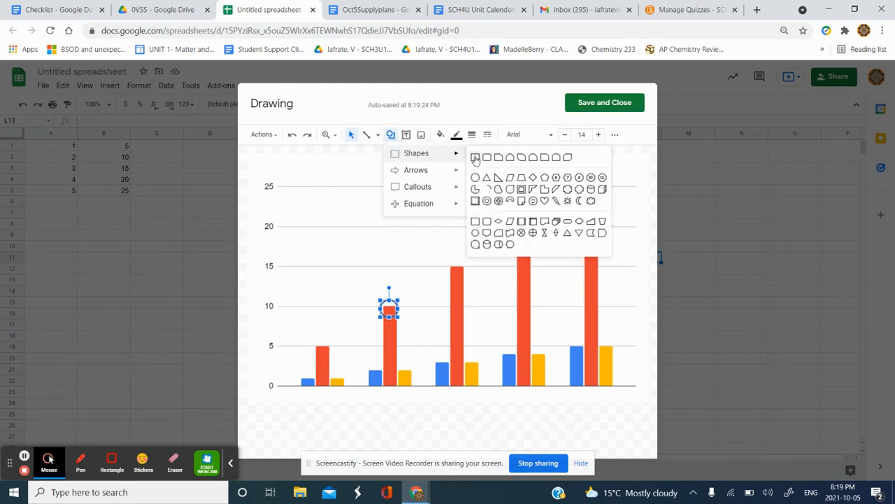
left_click(475, 158)
left_click_drag(334, 234, 351, 247)
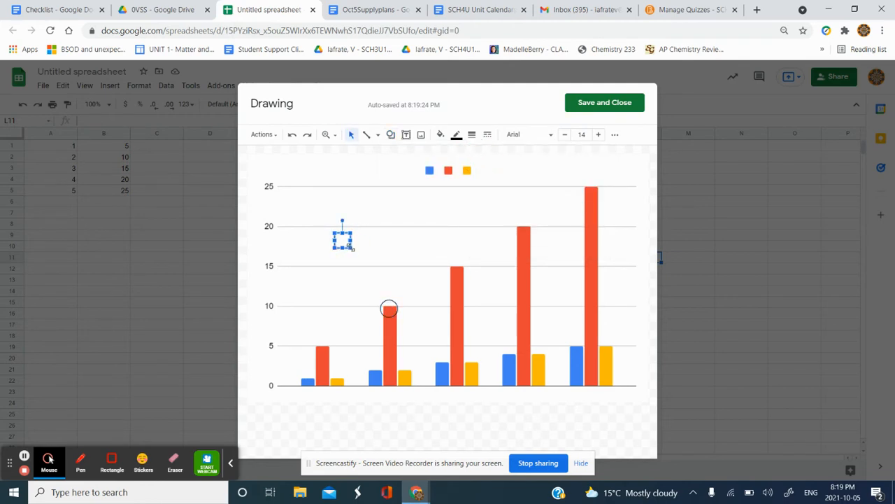
left_click(441, 135)
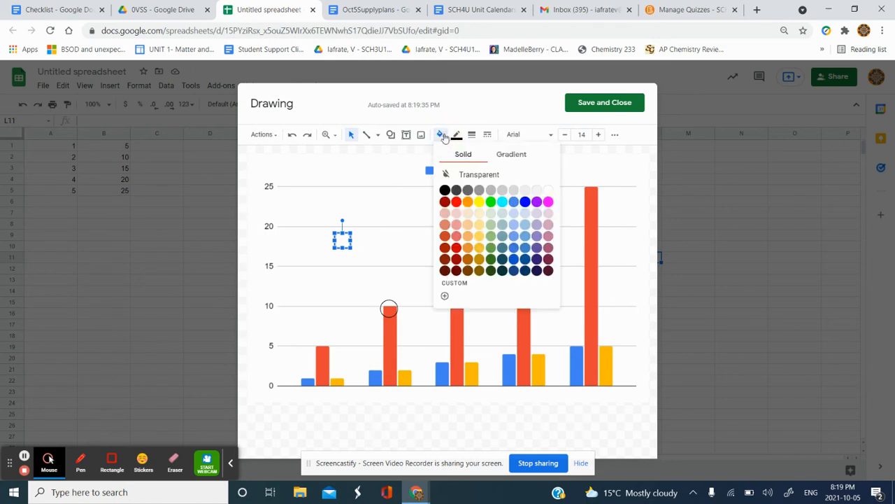
left_click(545, 189)
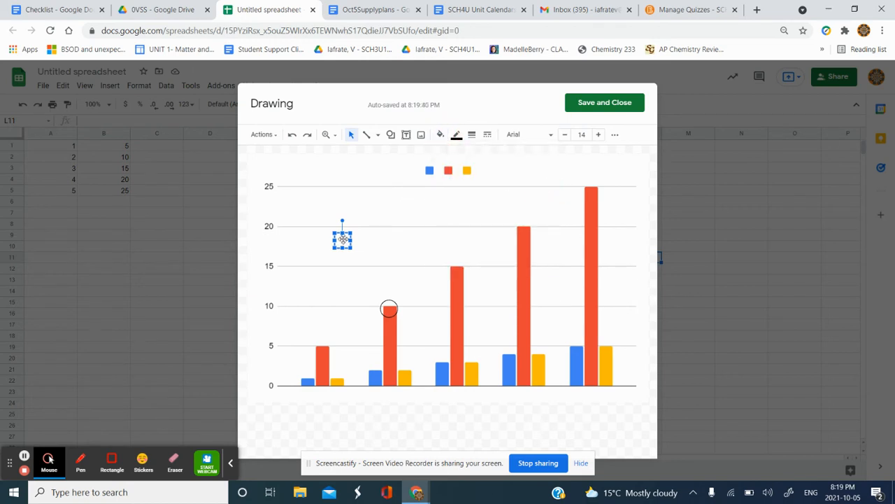
mouse_move(343, 239)
left_mouse_down()
mouse_move(324, 349)
mouse_move(342, 266)
left_mouse_up()
- Set the square's fill to transparent and move it over the tip of the first red bar
left_click(440, 135)
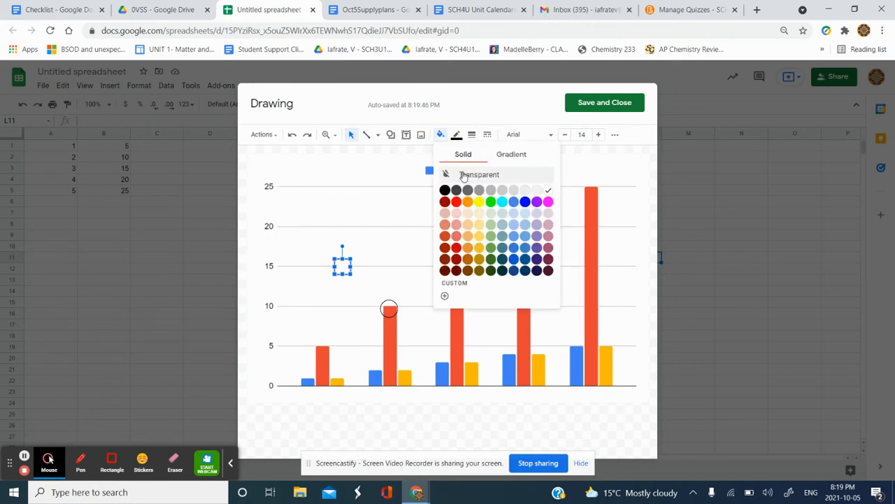
left_click(463, 175)
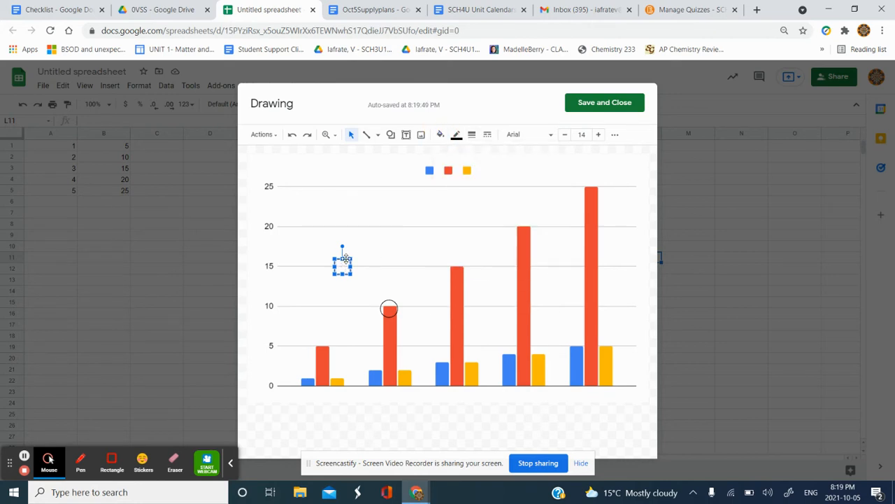
left_click_drag(345, 259, 327, 339)
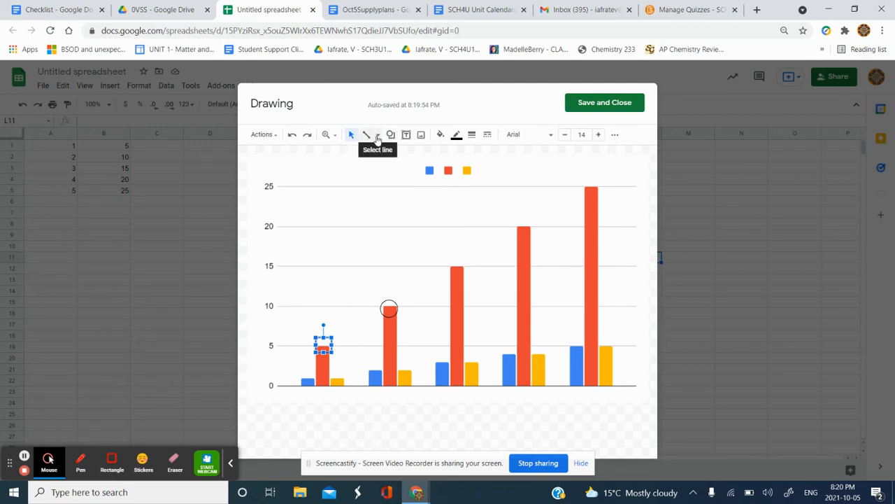
- Draw three short straight line segments as a rising dashed line above the first two groups of bars
left_click(378, 137)
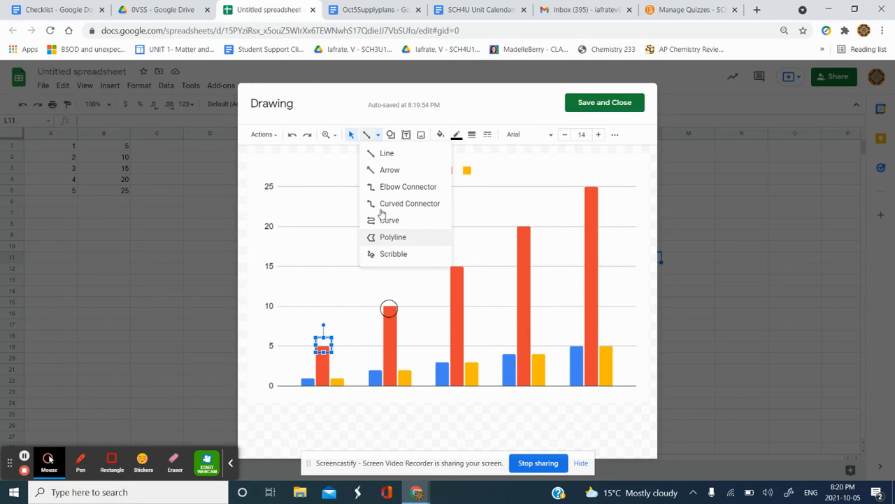
left_click(399, 154)
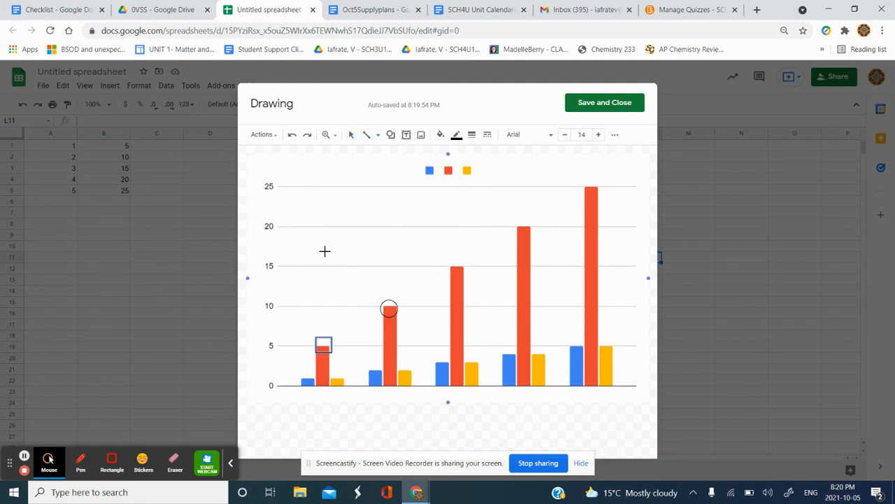
left_click_drag(324, 252, 350, 241)
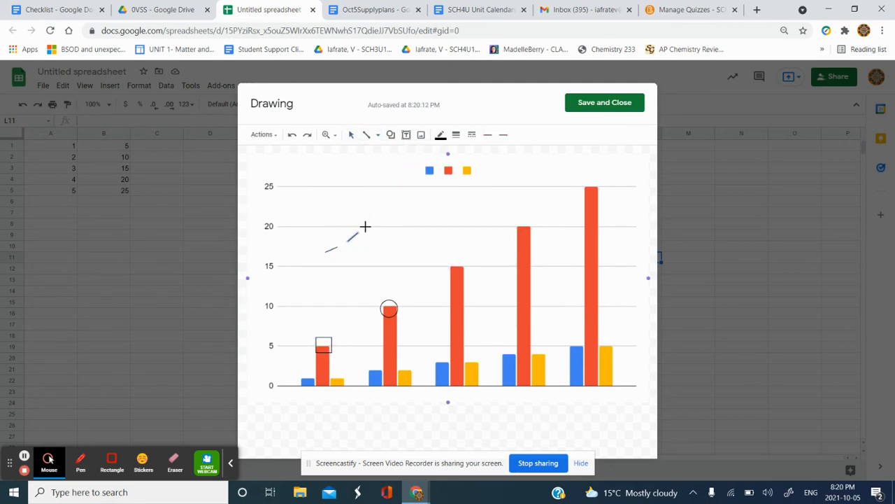
left_click(372, 225)
- Draw several rising freehand strokes across the chart above the red bars with the Scribble tool
left_click(379, 138)
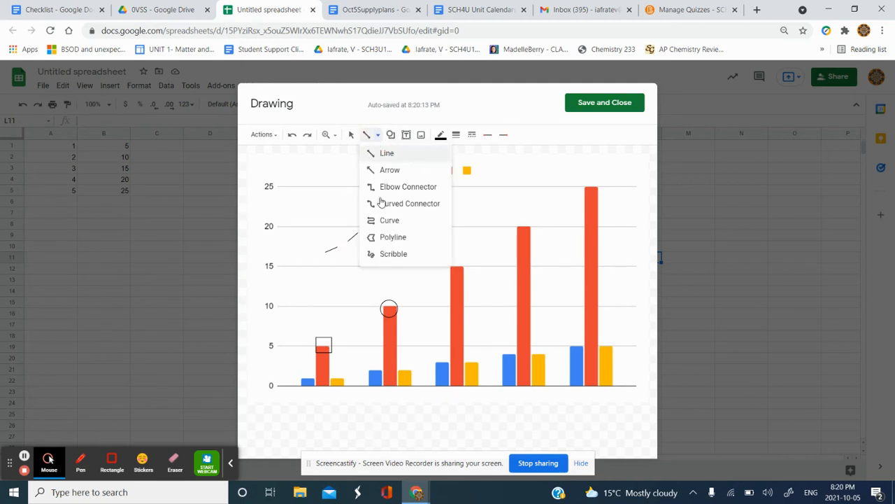
left_click(391, 254)
mouse_move(372, 266)
left_mouse_down()
mouse_move(430, 240)
mouse_move(386, 300)
mouse_move(443, 236)
mouse_move(396, 236)
left_mouse_up()
mouse_move(541, 226)
left_mouse_down()
mouse_move(300, 256)
mouse_move(389, 310)
mouse_move(464, 176)
mouse_move(304, 328)
left_mouse_up()
mouse_move(407, 240)
left_mouse_down()
mouse_move(370, 258)
mouse_move(403, 270)
left_mouse_up()
left_click_drag(349, 292, 390, 273)
left_click(413, 261)
left_click_drag(428, 250, 529, 195)
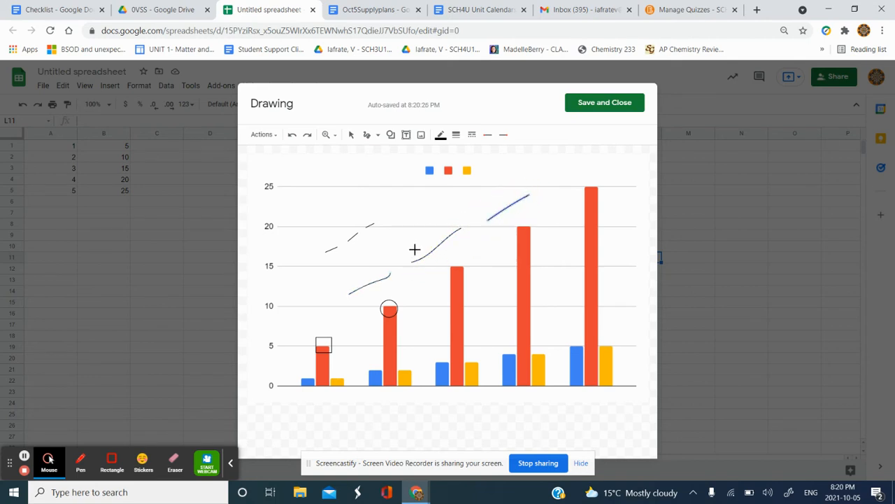
left_click_drag(377, 264, 390, 256)
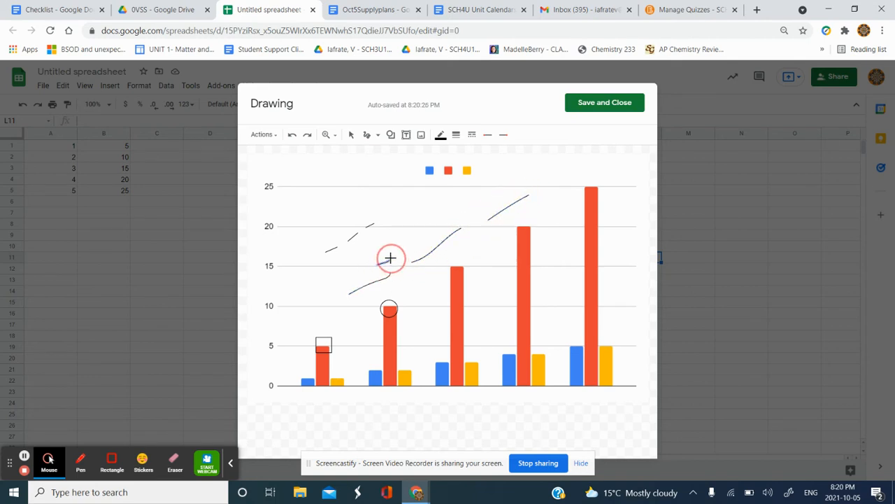
- Leave the Scribble tool, deselect the last stroke, and save the annotated drawing into the sheet
left_click(374, 140)
left_click(349, 135)
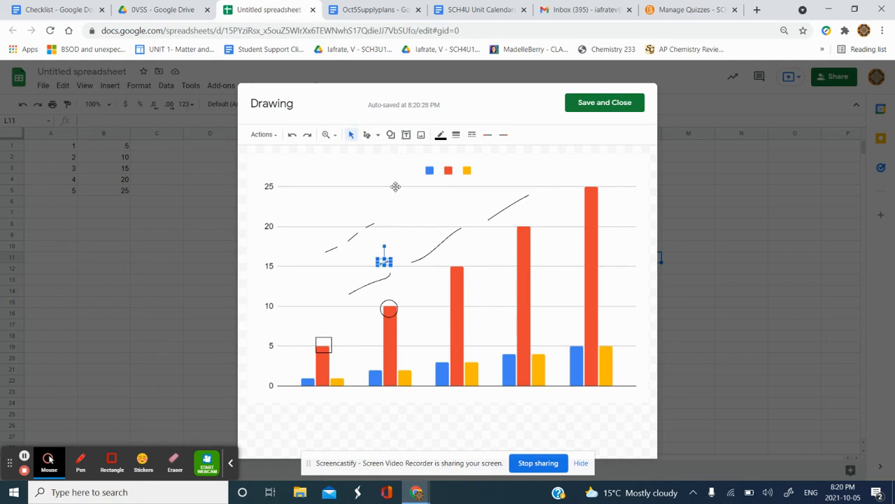
left_click(545, 157)
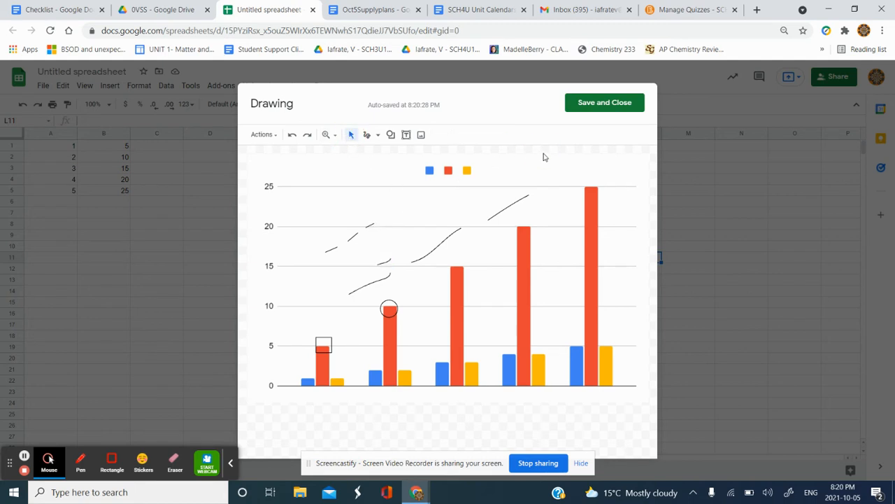
left_click(614, 107)
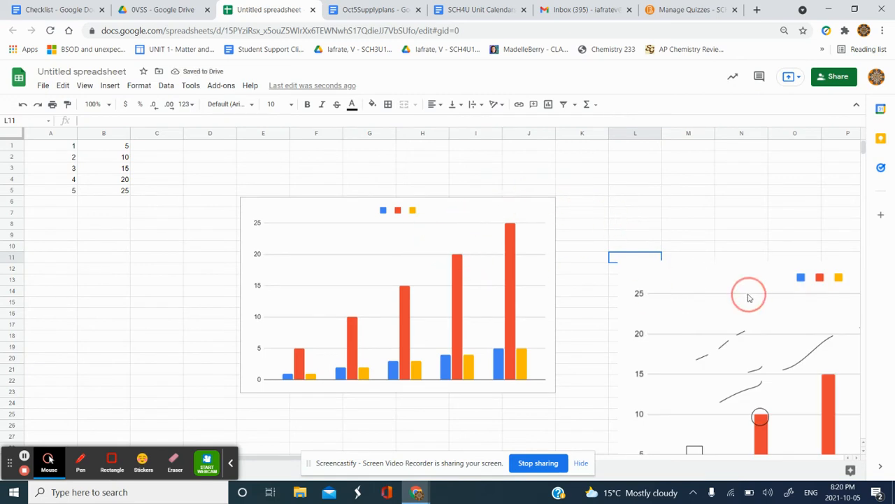
- Move the inserted drawing over the original chart, extending across columns E to L
left_click(693, 311)
left_click_drag(554, 285, 316, 217)
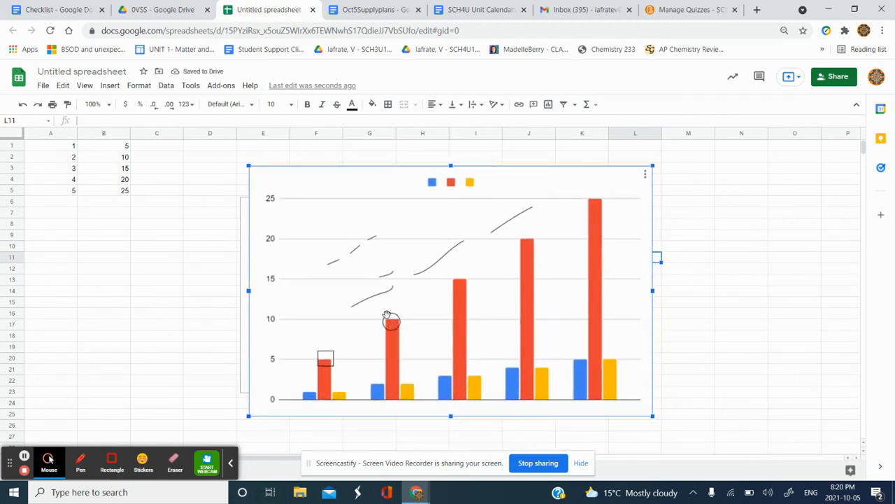
left_click_drag(469, 215, 446, 215)
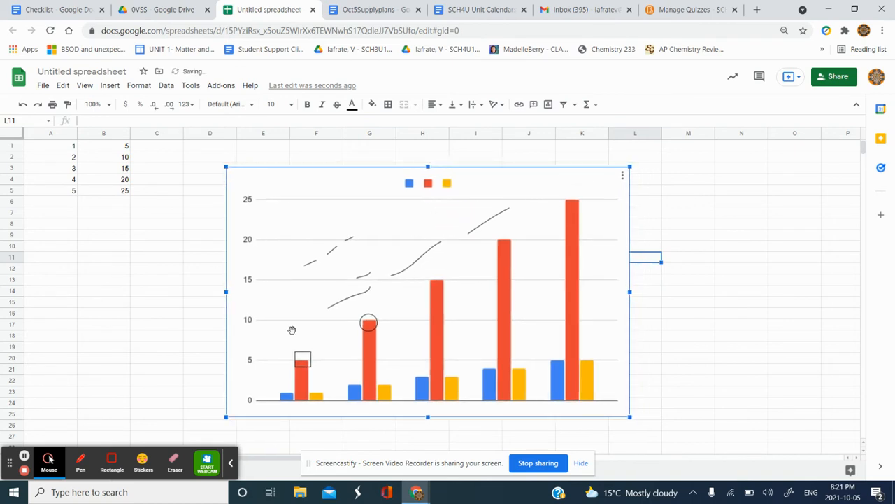
- Open the inserted drawing for editing, select its linked chart image, and open the chart's source spreadsheet
left_click(623, 176)
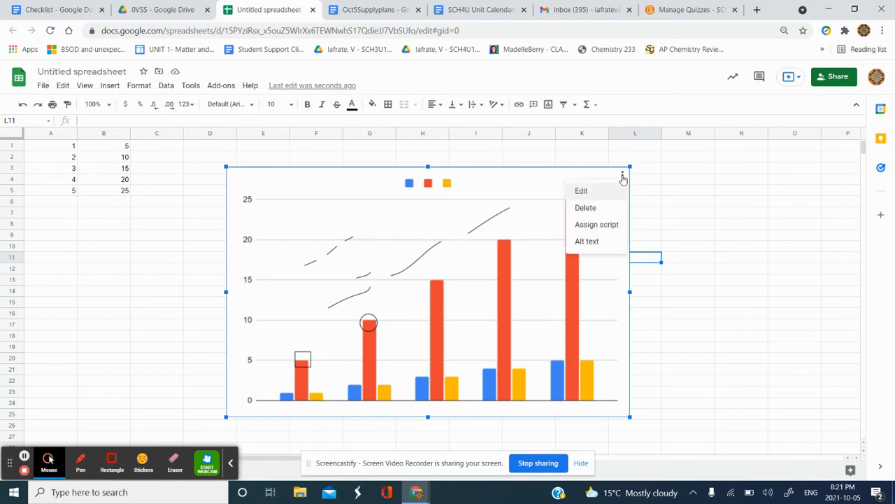
left_click(598, 195)
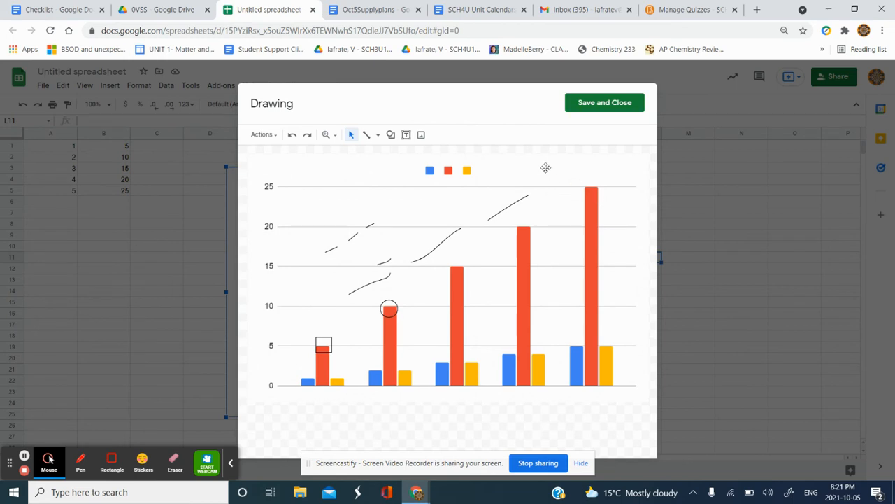
left_click(546, 168)
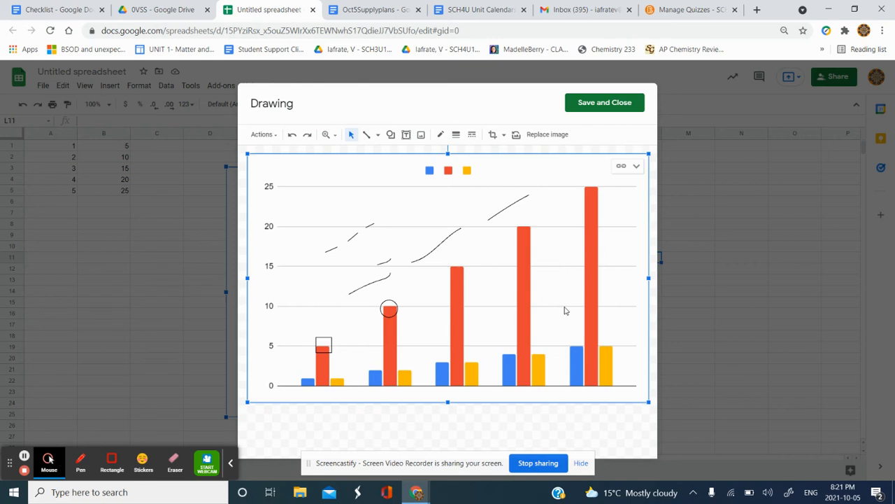
left_click(635, 168)
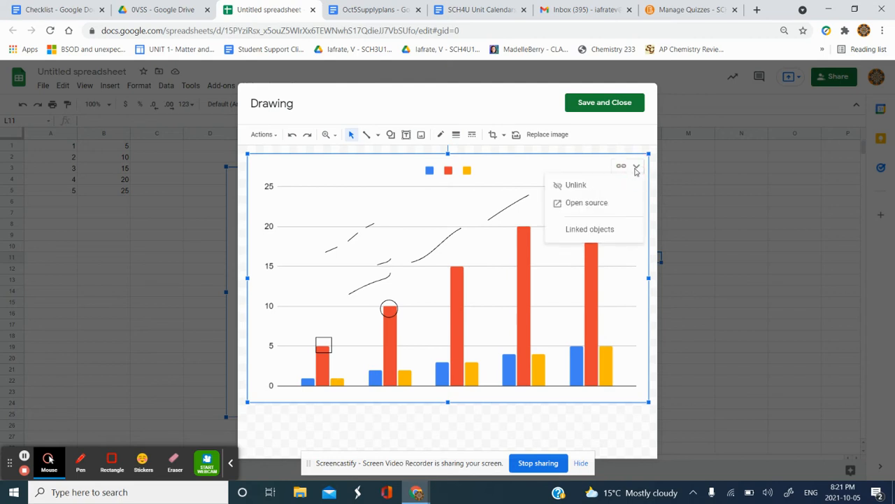
left_click(614, 203)
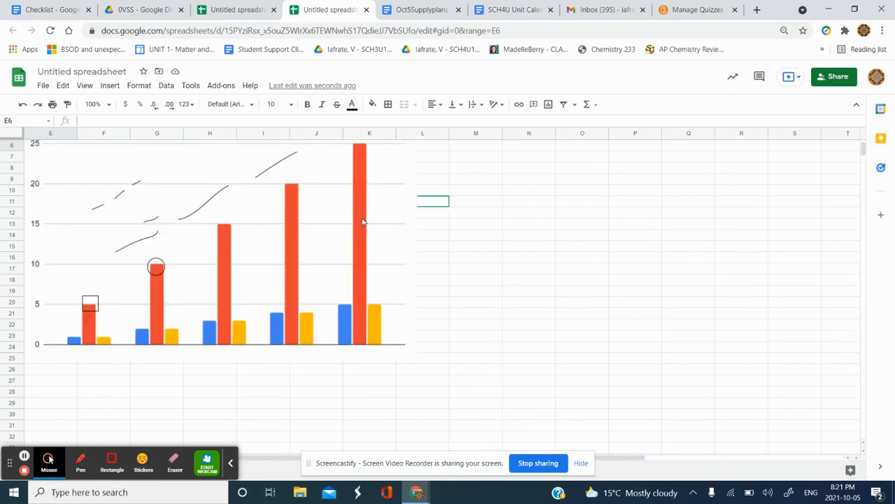
- Move the annotated drawing off the original chart into the empty area across columns L to R
left_click_drag(356, 216, 498, 276)
left_click_drag(337, 258, 402, 300)
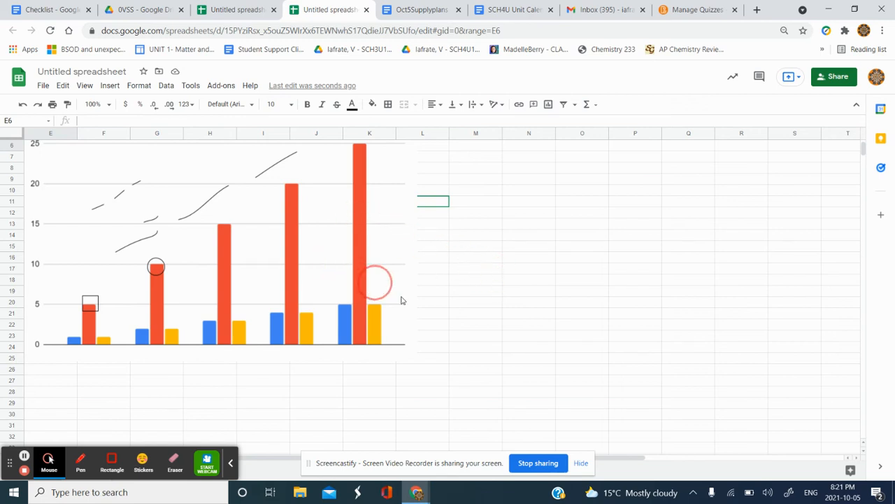
left_click(268, 222)
left_click(314, 283)
left_click_drag(312, 188, 714, 242)
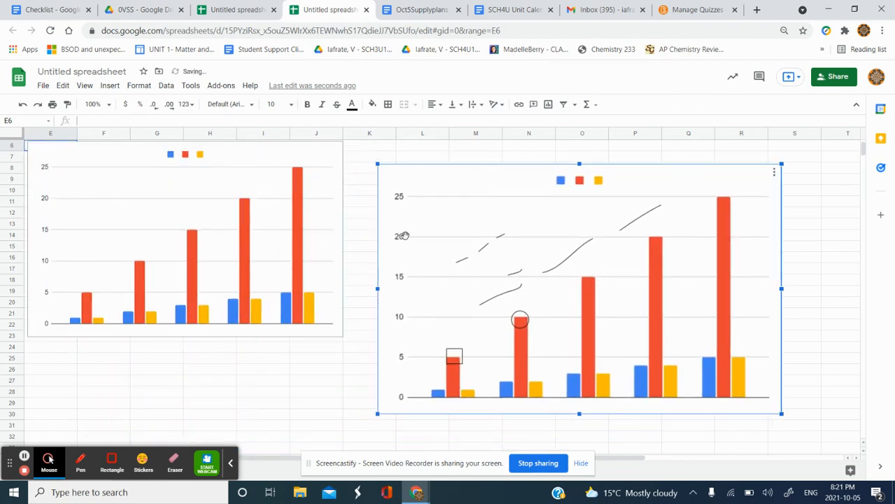
- Open the original chart's vertical axis settings and show the axis line
left_click(264, 260)
right_click(276, 297)
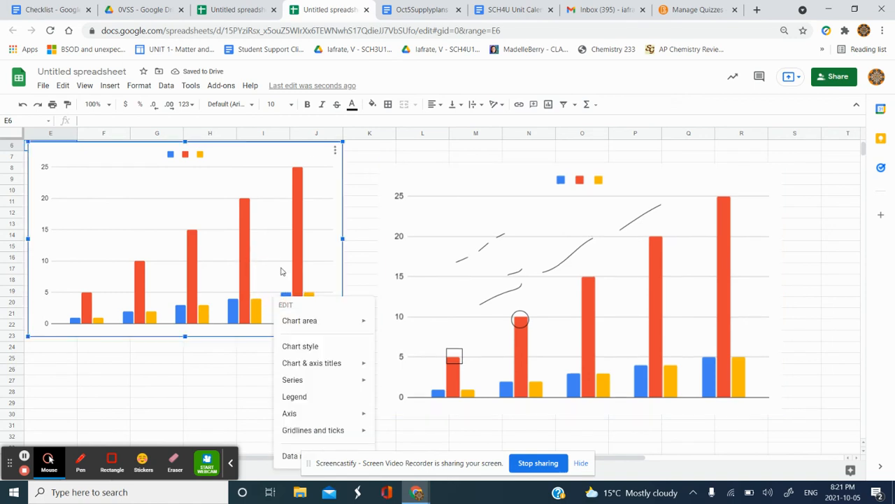
left_click(273, 212)
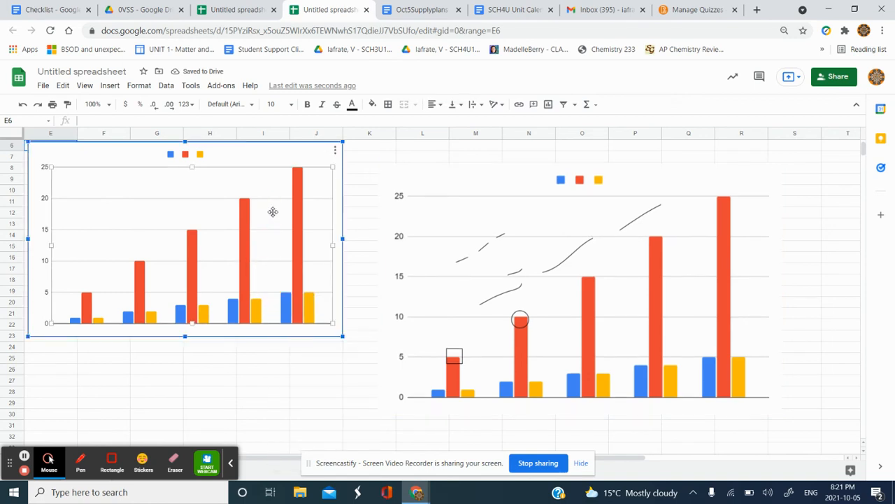
double_click(283, 167)
left_click(295, 161)
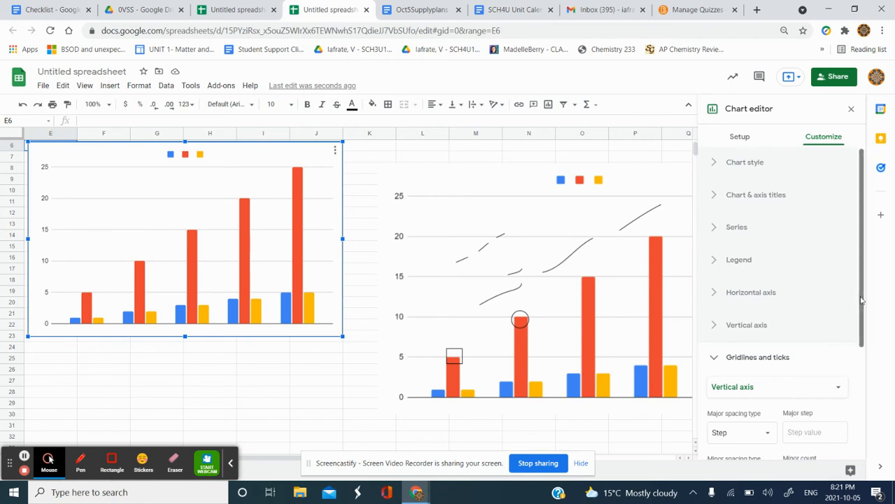
scroll(861, 294, "down", 3)
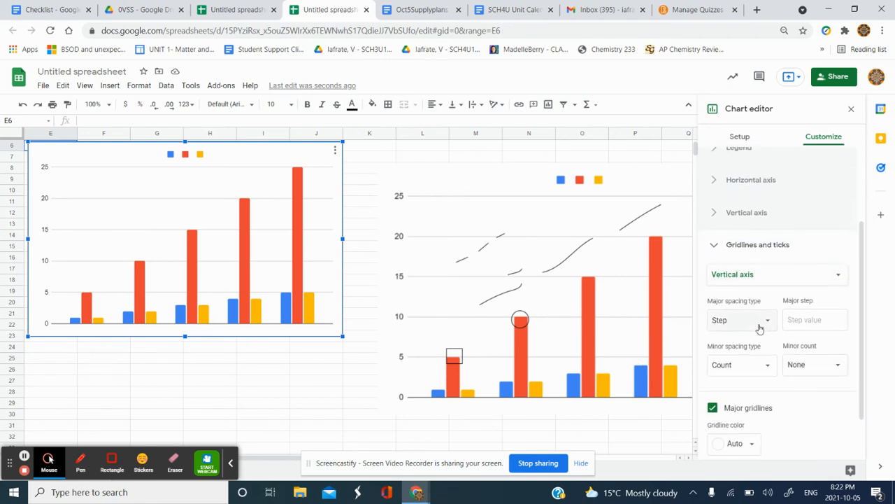
left_click(799, 214)
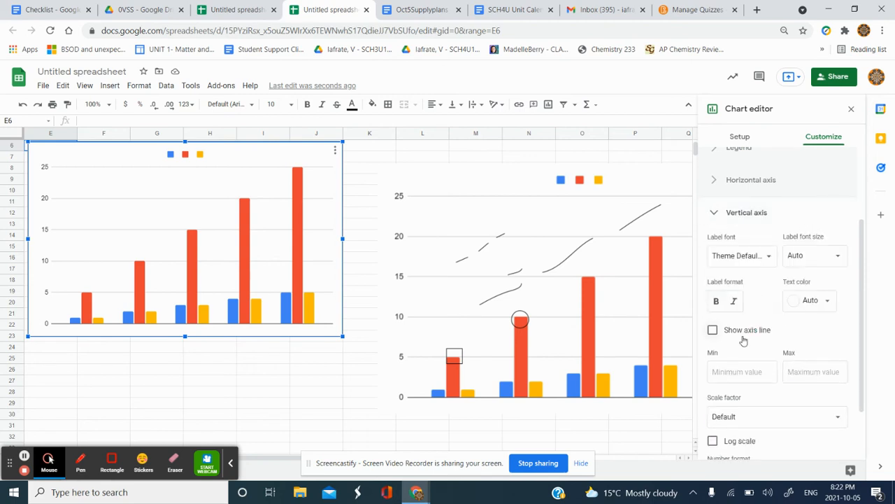
left_click(747, 331)
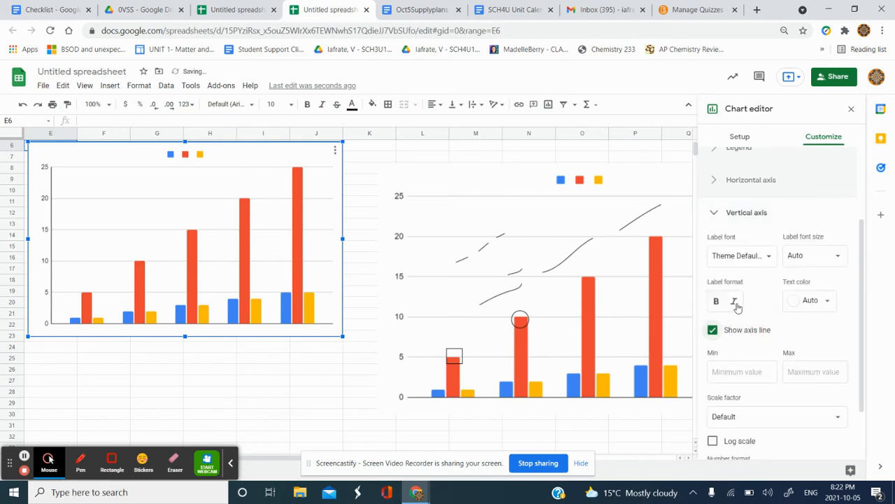
- Try vertical axis scale factors of 1,000 and 0.01 on the original chart
left_click(761, 414)
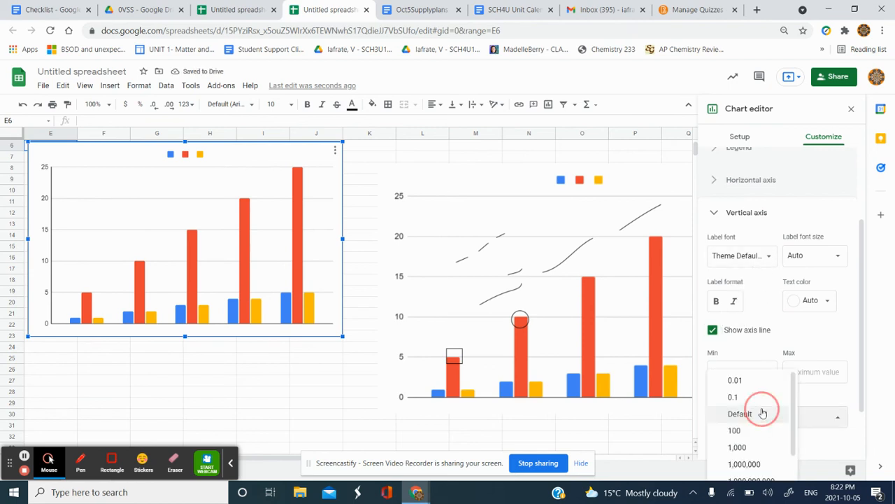
left_click(759, 448)
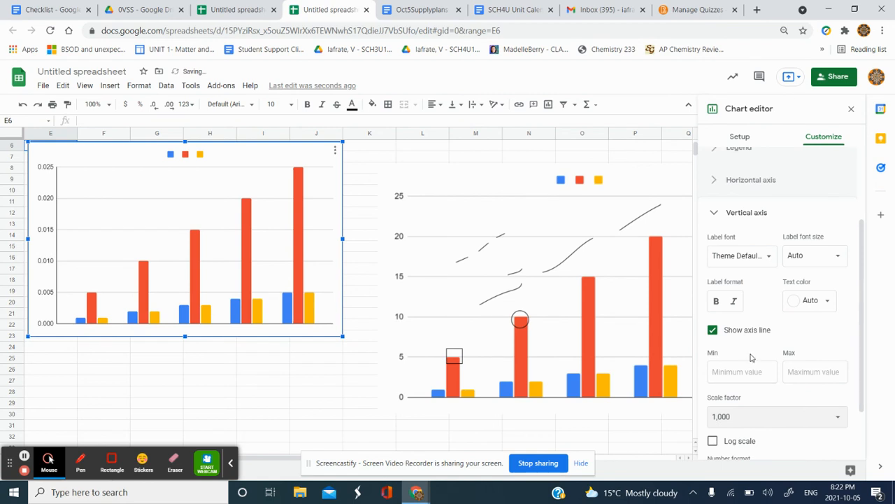
left_click(751, 421)
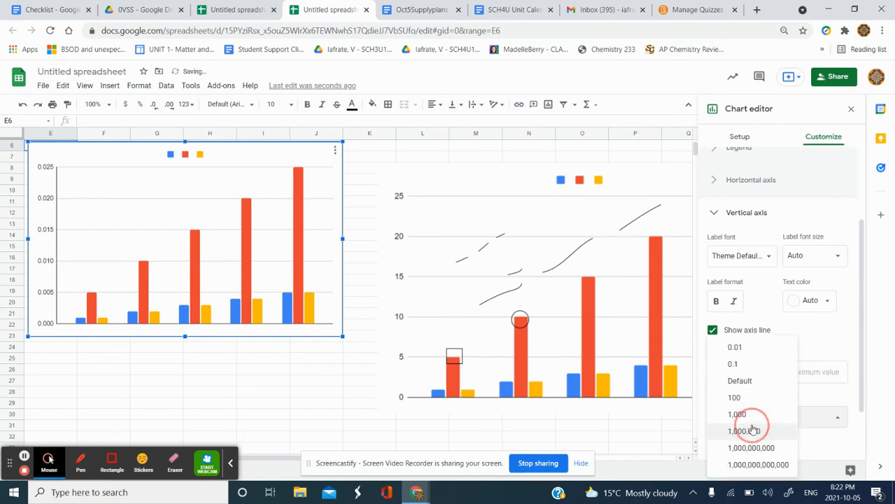
left_click(756, 350)
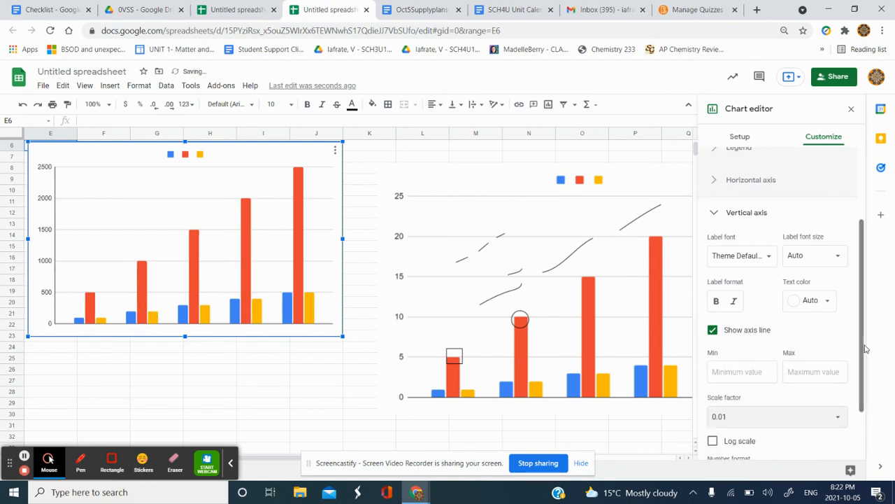
- Set the original chart's vertical axis scale factor to 1,000,000,000
left_click_drag(863, 334, 857, 411)
left_click(782, 345)
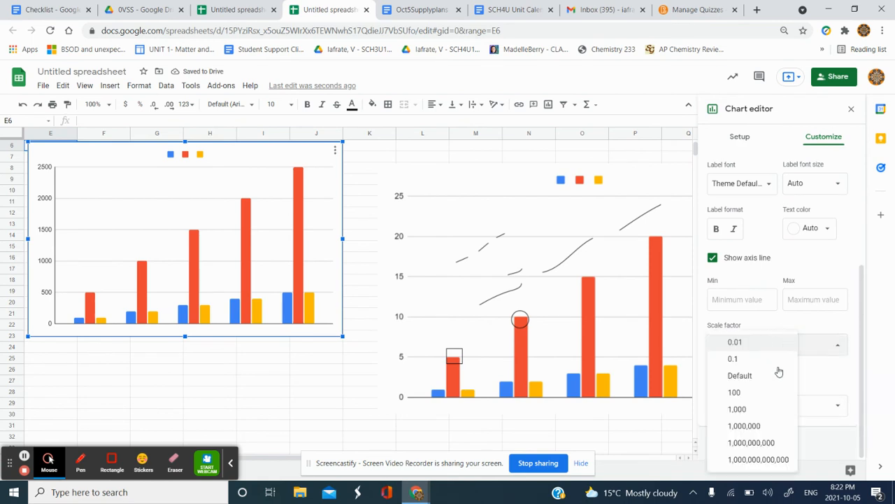
left_click(764, 443)
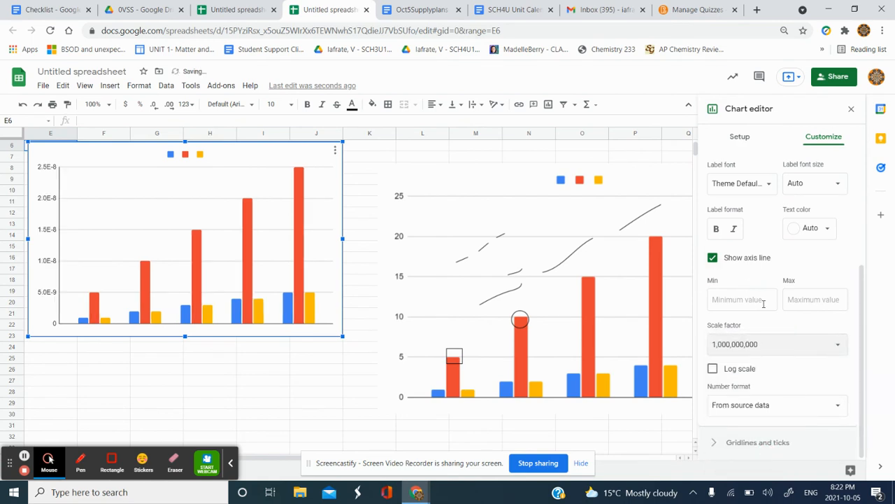
- Hide and restore the original chart's vertical axis line, and leave the chart settings
left_click(760, 259)
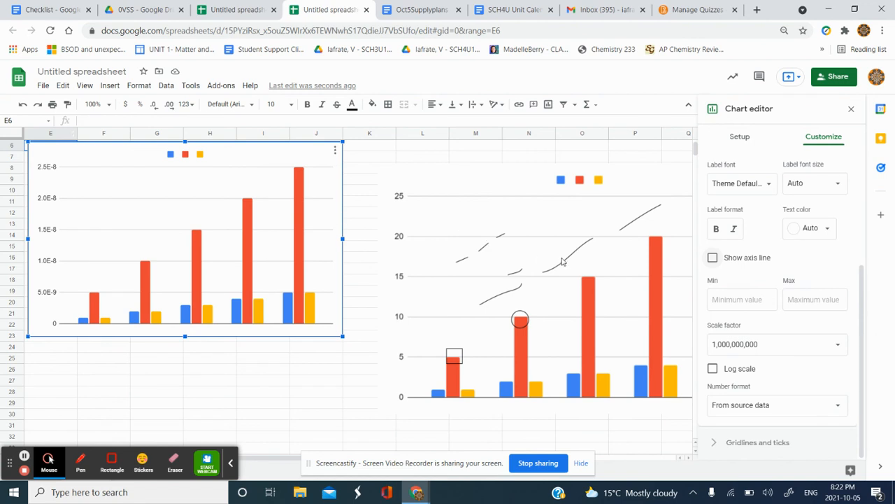
left_click(744, 259)
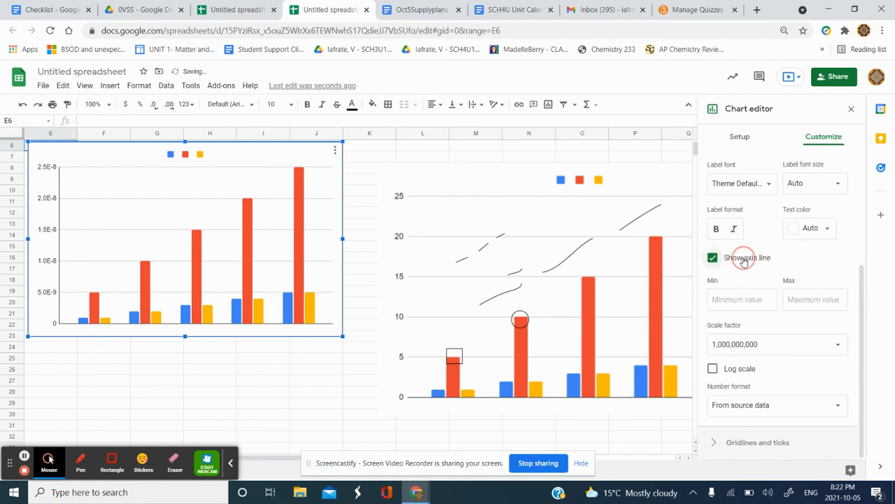
left_click(591, 245)
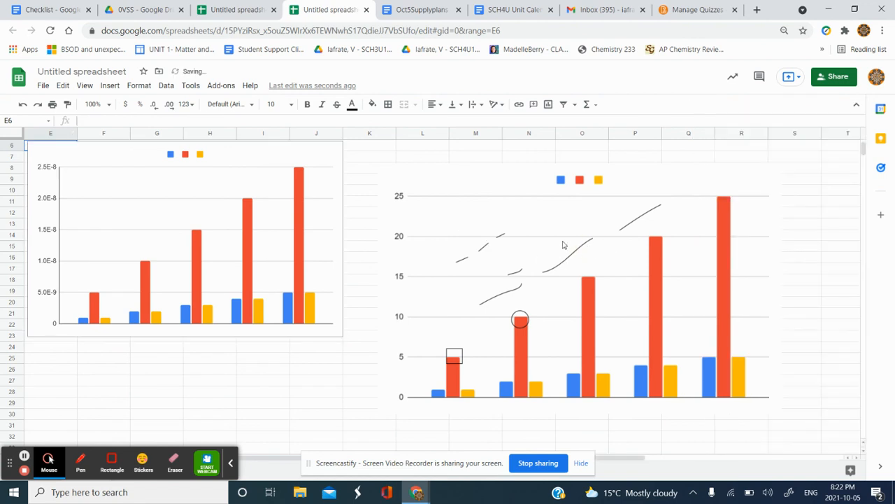
left_click(473, 228)
- Reopen the original chart's vertical axis settings, hide the axis line, and close the chart editor
left_click(256, 235)
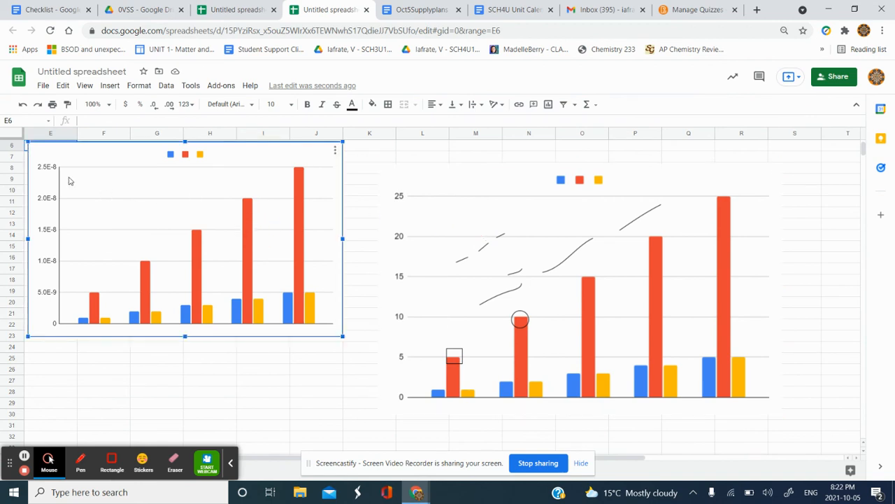
double_click(298, 203)
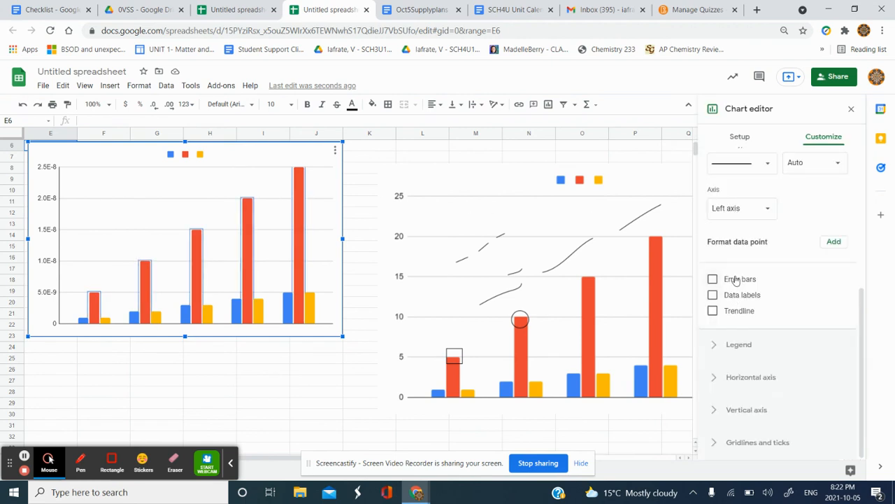
left_click(769, 345)
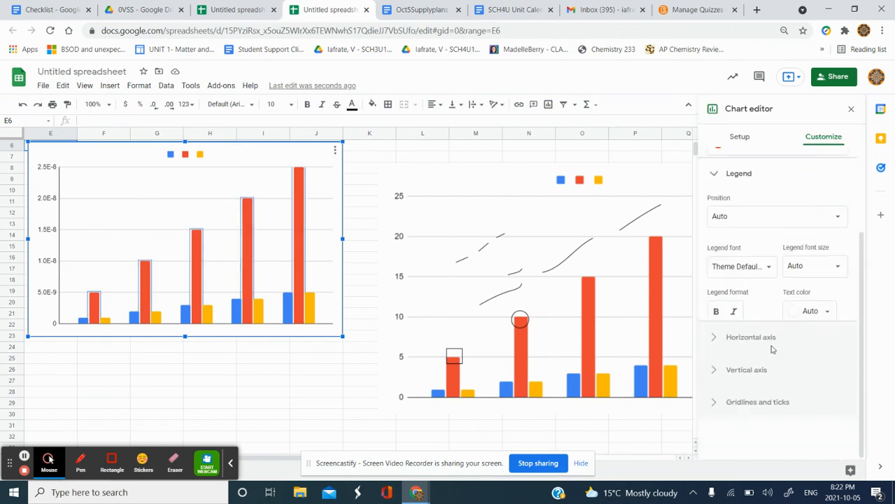
left_click(778, 377)
left_click(765, 429)
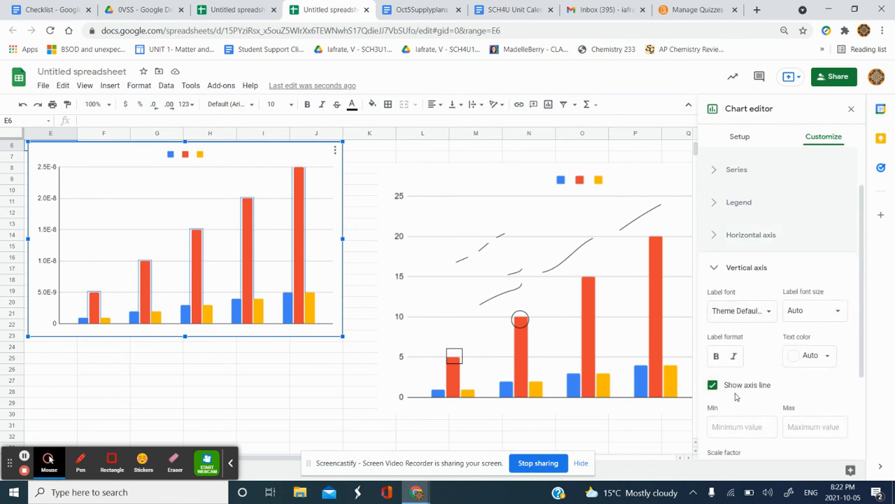
left_click(749, 385)
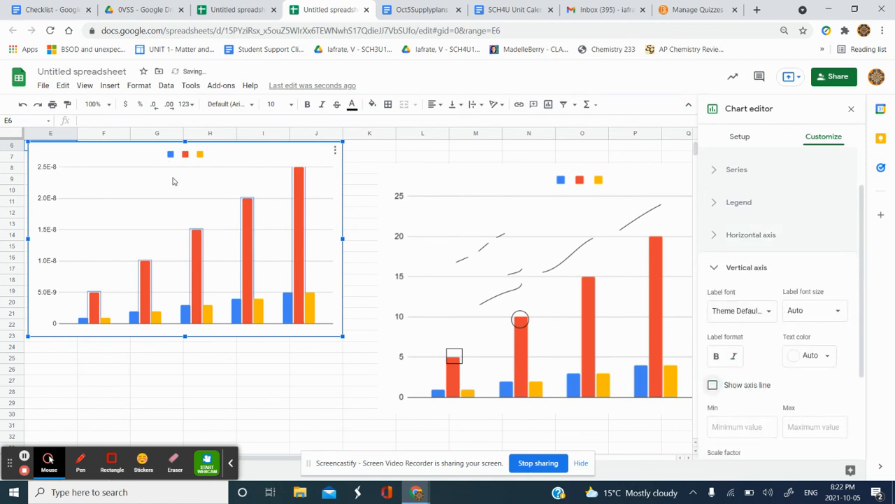
left_click(450, 224)
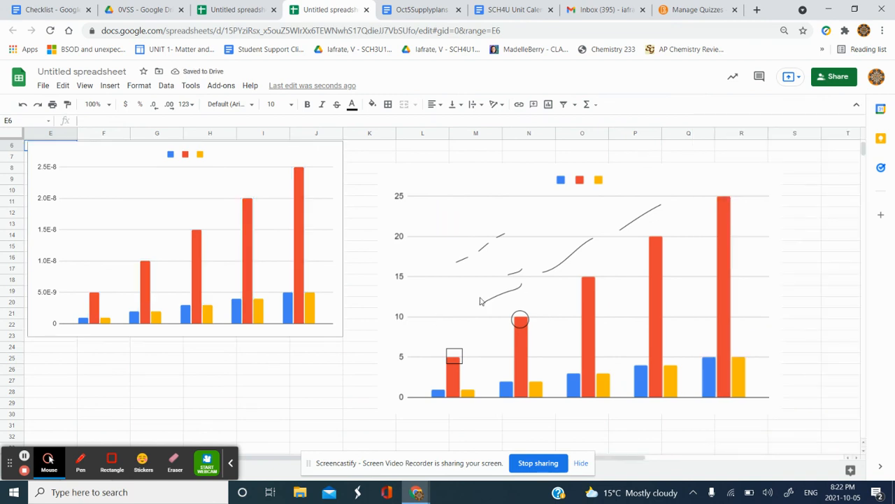
- Return to the spreadsheet tab with the open drawing and update its linked chart from the source
left_click(226, 8)
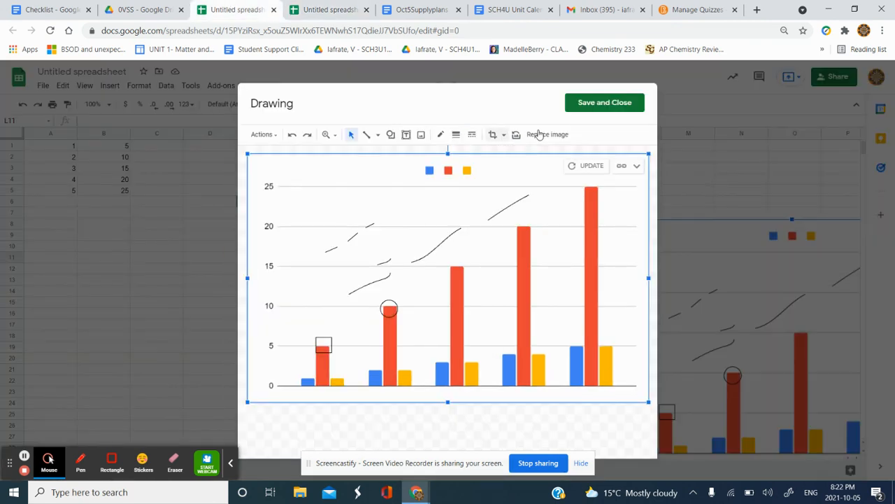
left_click(585, 165)
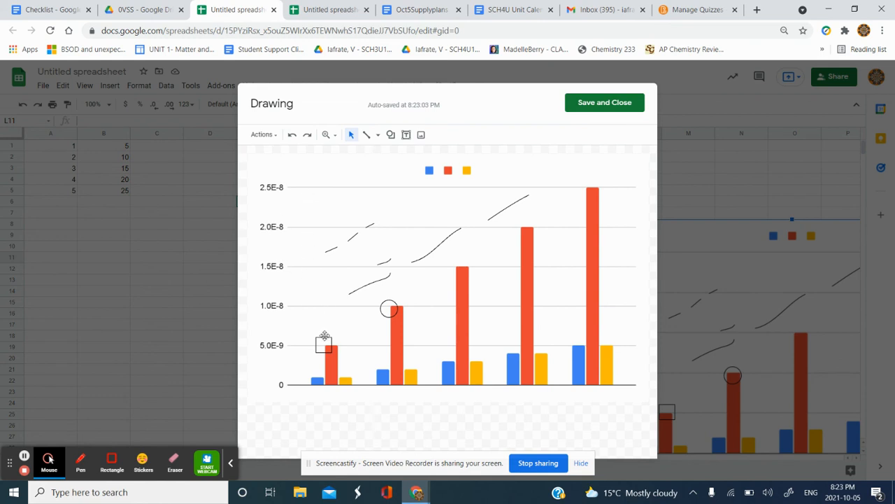
- Realign the square with the first red bar's top and the circle with the second's, and save the drawing
left_click_drag(324, 339, 331, 338)
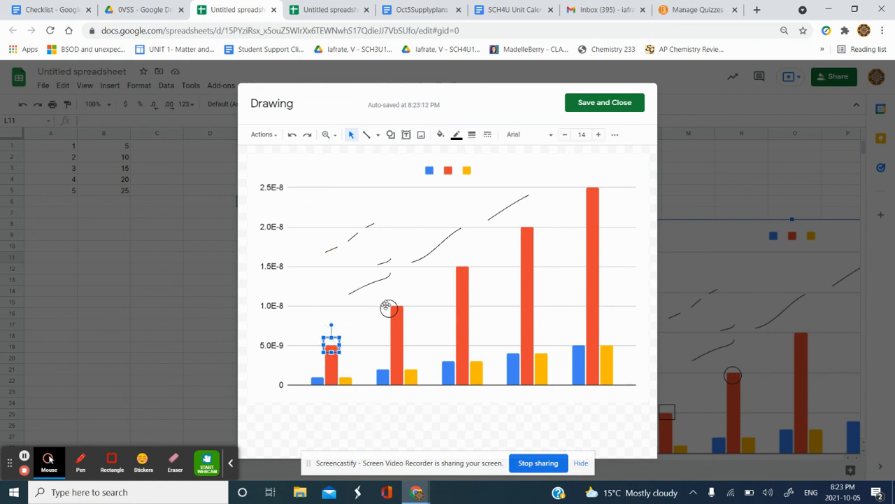
left_click(387, 306)
left_click_drag(387, 306, 396, 306)
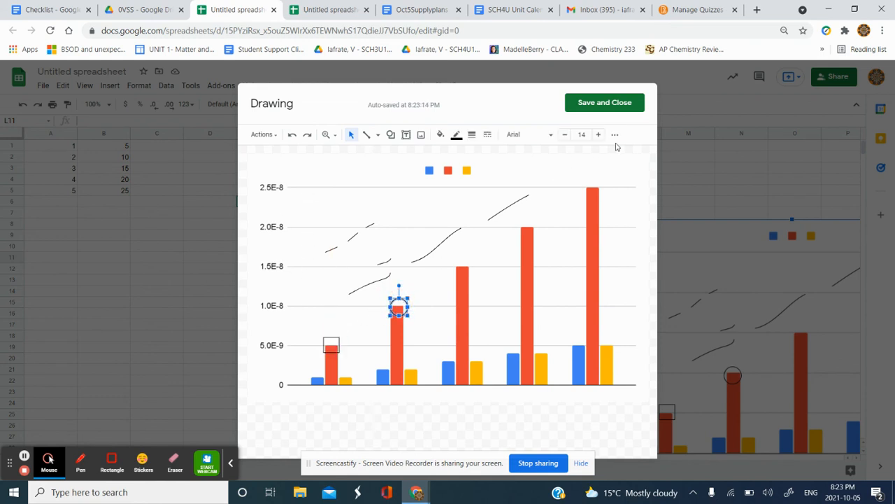
left_click(611, 103)
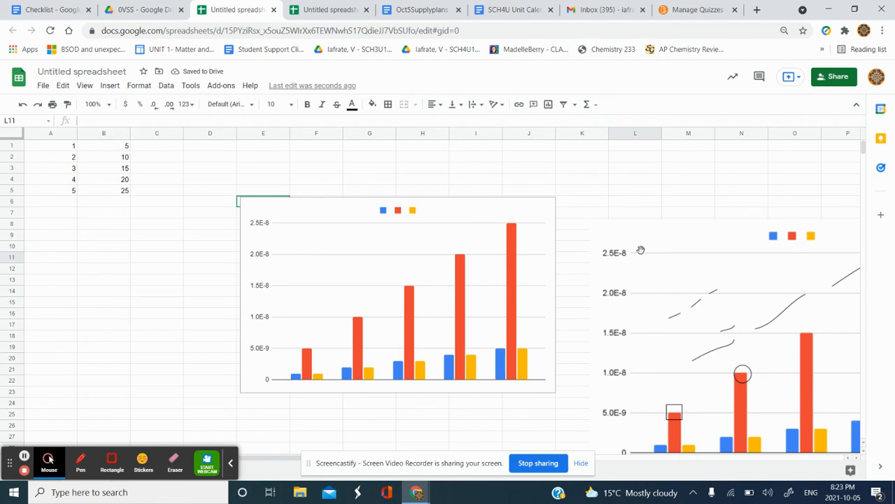
- Move the updated drawing back over the original chart, extending across columns E to L
left_click(578, 235)
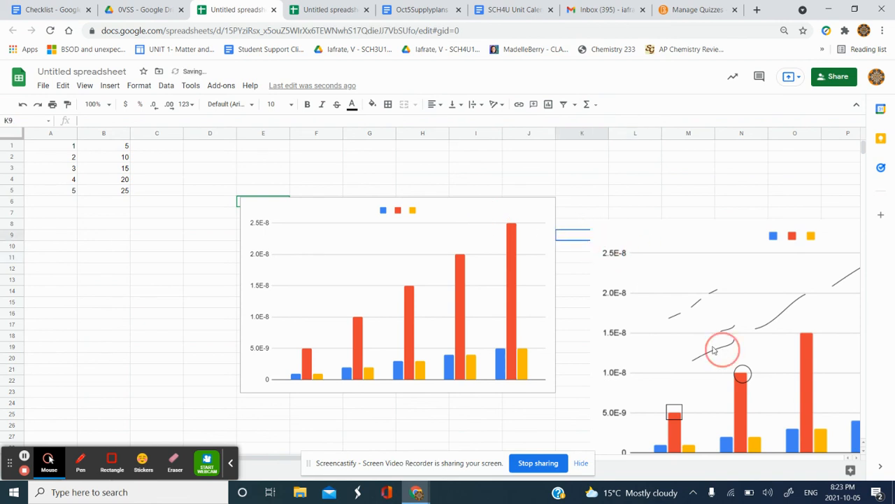
left_click(650, 314)
left_click_drag(720, 280, 525, 207)
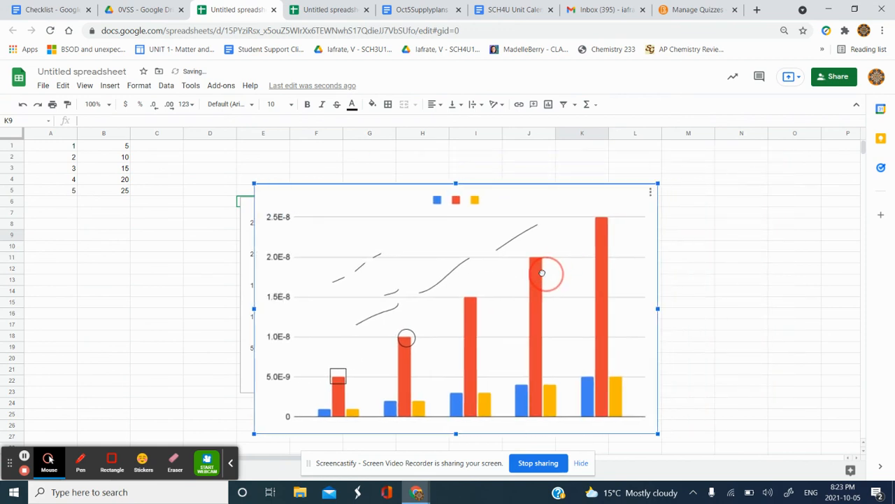